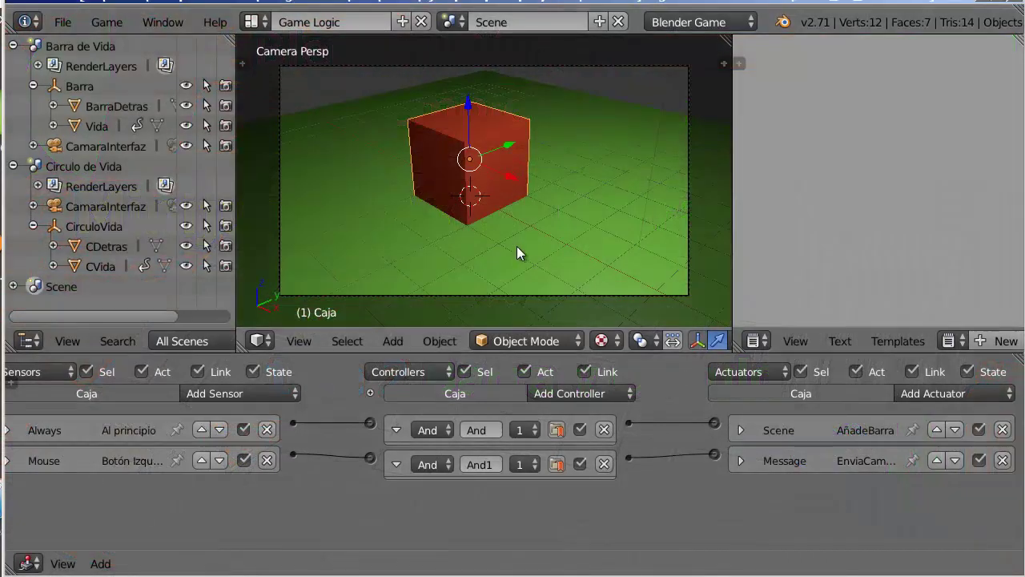
# Run the game and click nine times to drain the green health bar, then stop it
pyautogui.scroll(1, 517, 253)
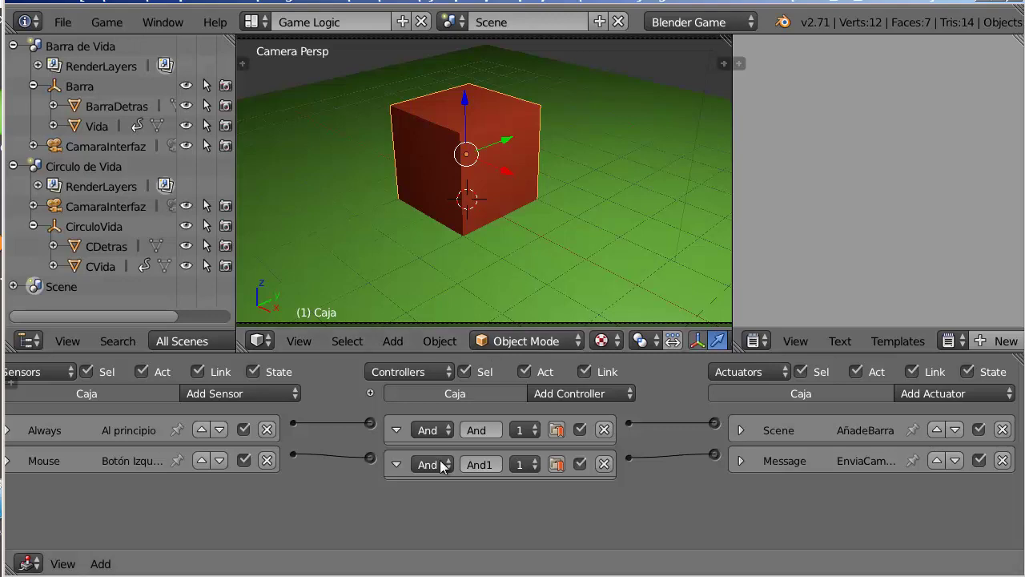
pyautogui.keyDown('ctrl'); pyautogui.scroll(-1, 372, 489); pyautogui.keyUp('ctrl')
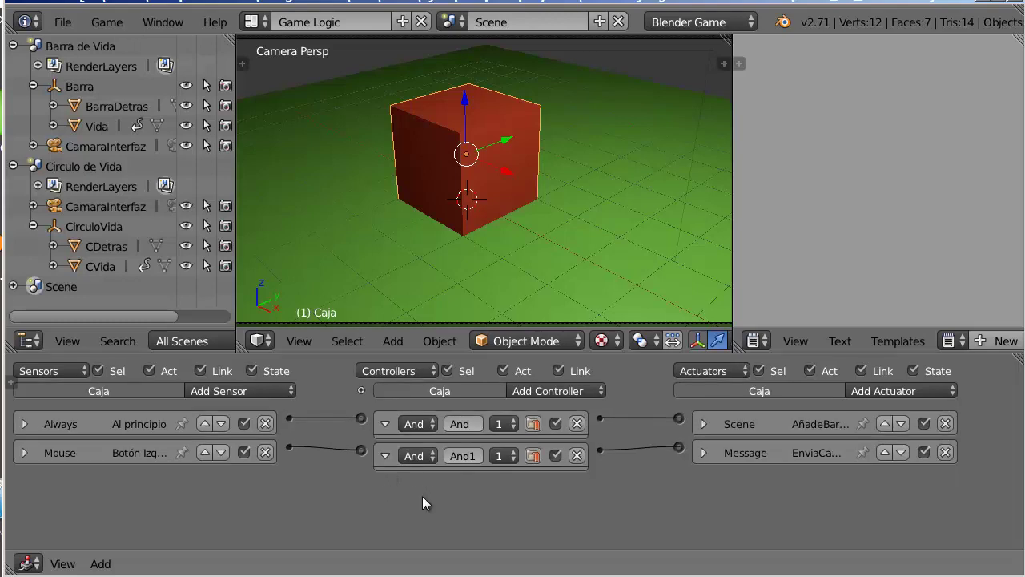
pyautogui.scroll(1, 422, 496)
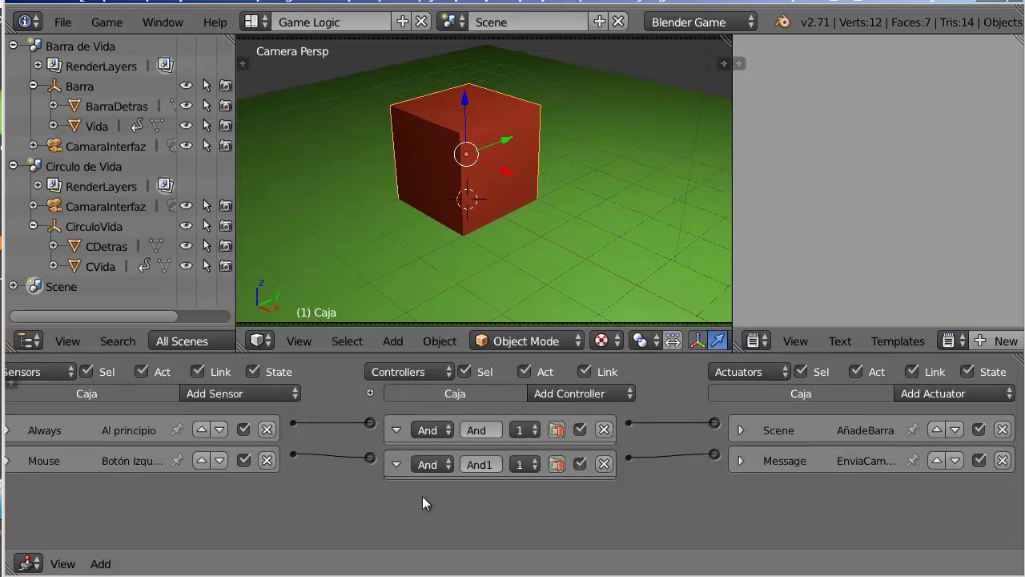
pyautogui.moveTo(422, 496); pyautogui.dragTo(442, 502, button='middle')
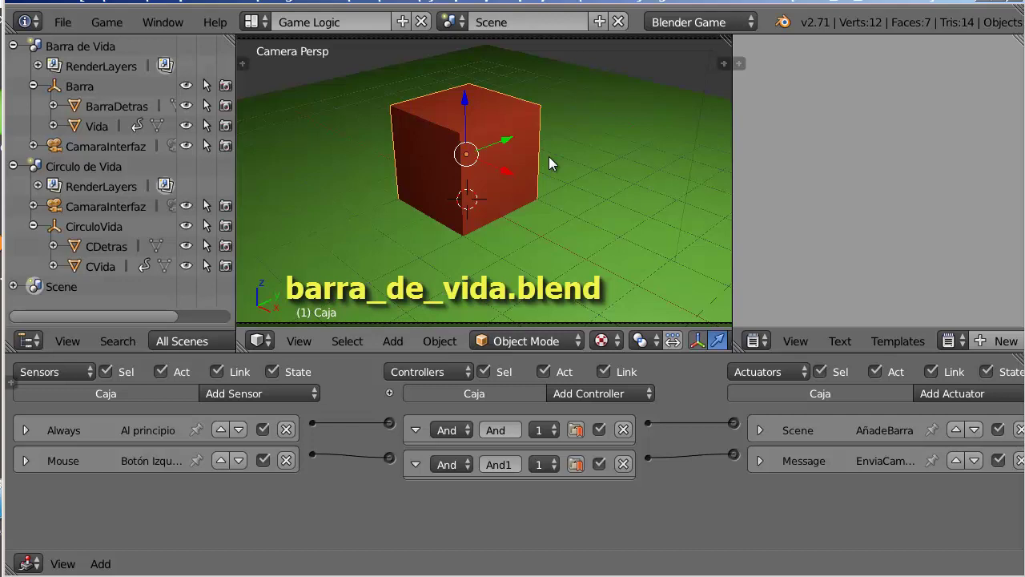
pyautogui.press('p')
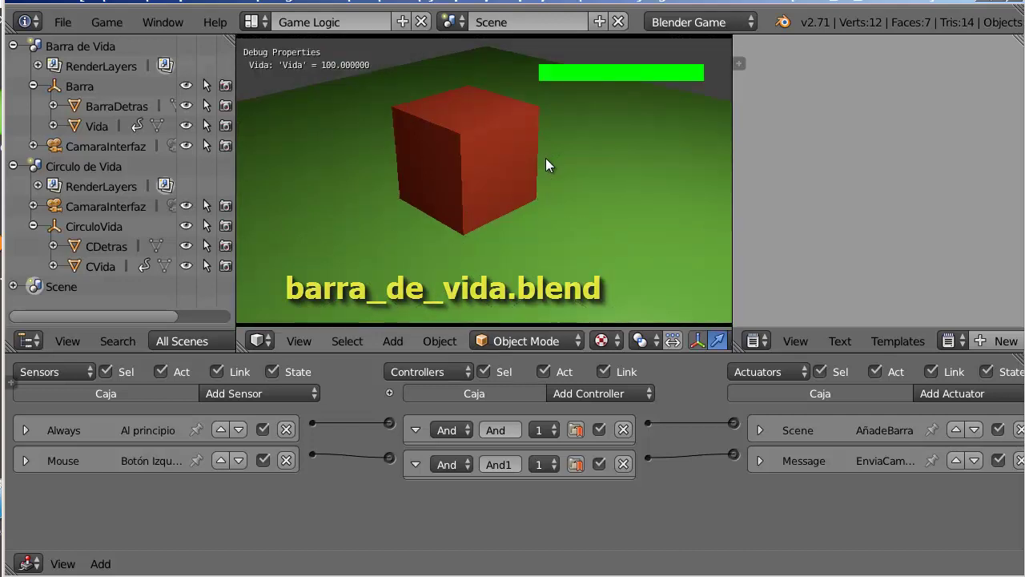
pyautogui.click(318, 227)
pyautogui.click(318, 228)
pyautogui.click(318, 228)
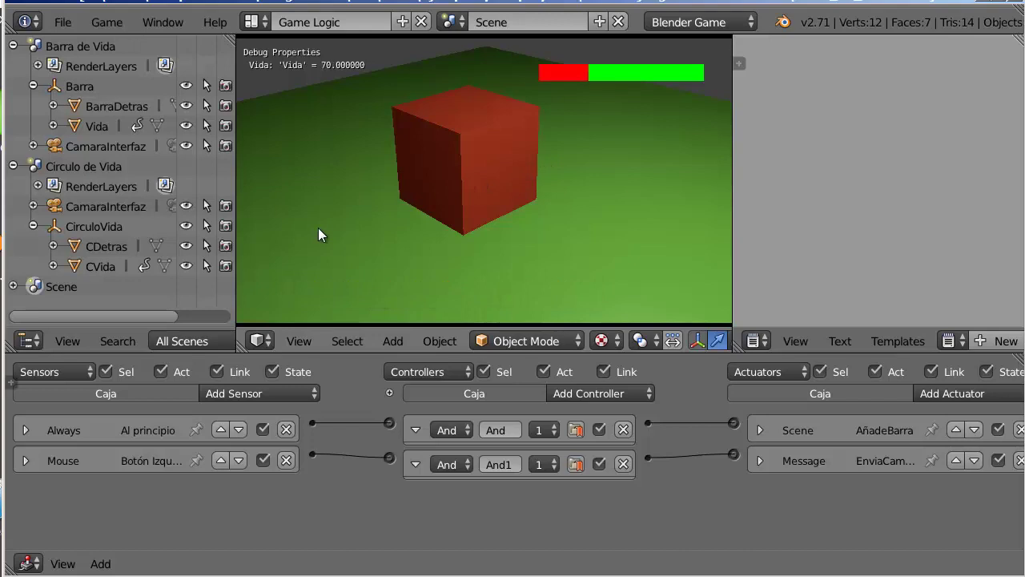
pyautogui.click(318, 227)
pyautogui.click(318, 228)
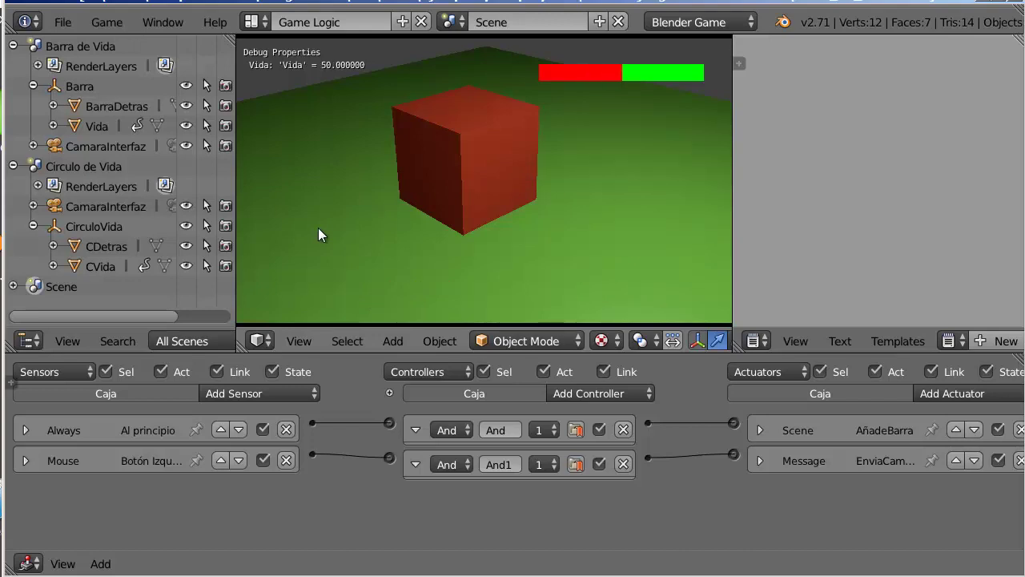
pyautogui.click(318, 227)
pyautogui.click(322, 107)
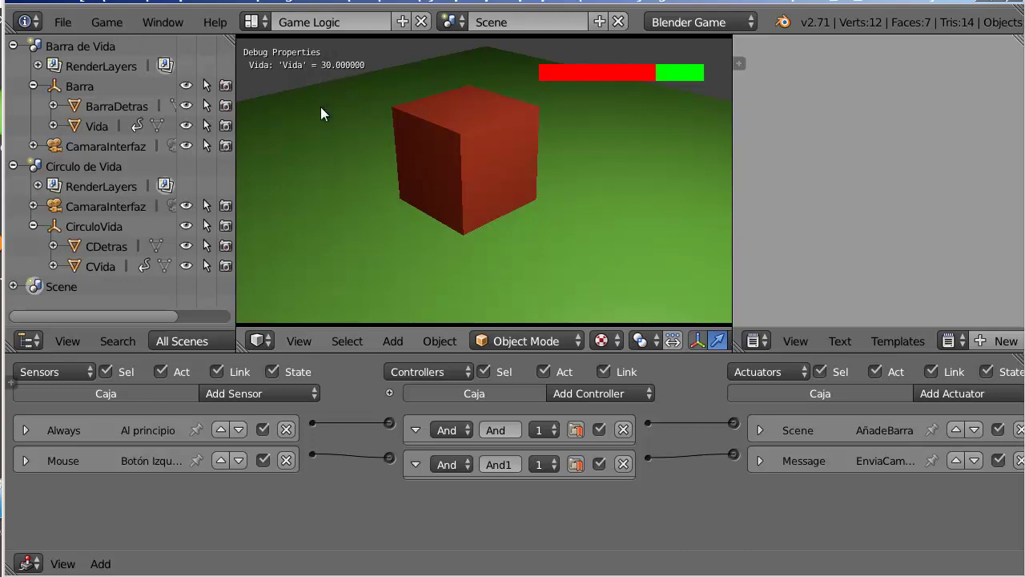
pyautogui.click(320, 108)
pyautogui.click(320, 106)
pyautogui.press('Escape')
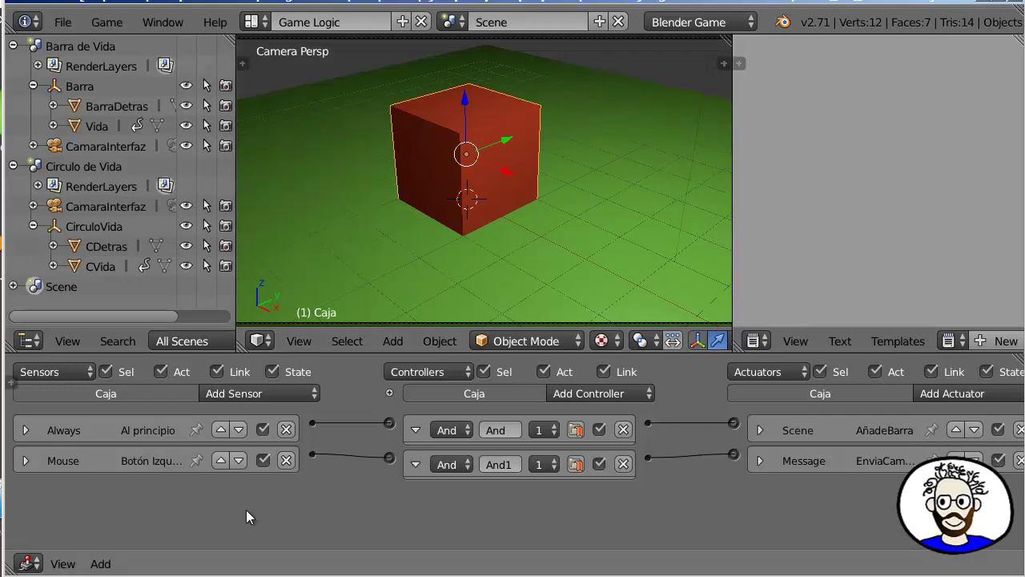
# Inspect the Always sensor, AñadeBarra scene actuator, Mouse sensor and message actuator settings
pyautogui.click(25, 430)
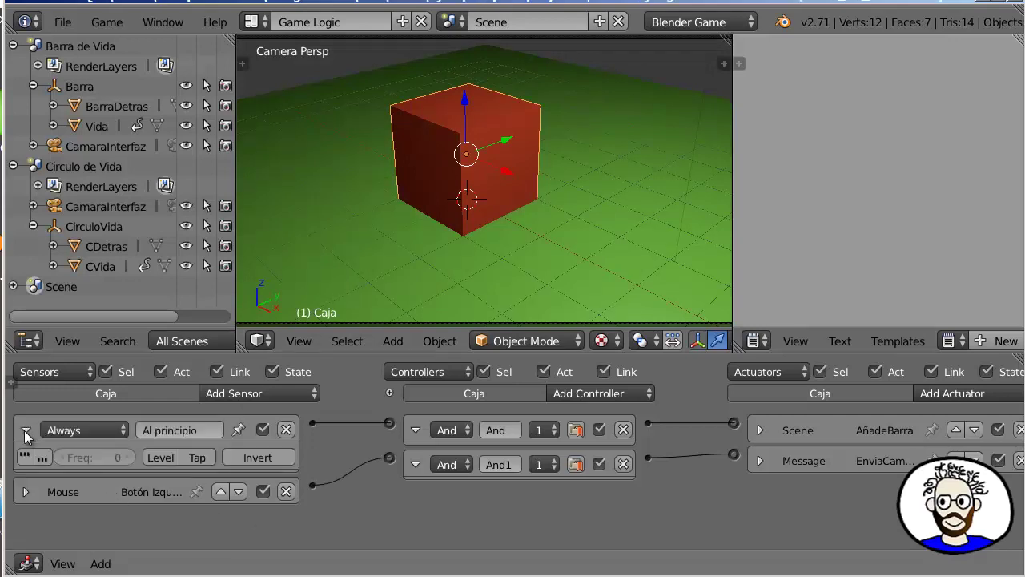
pyautogui.click(24, 430)
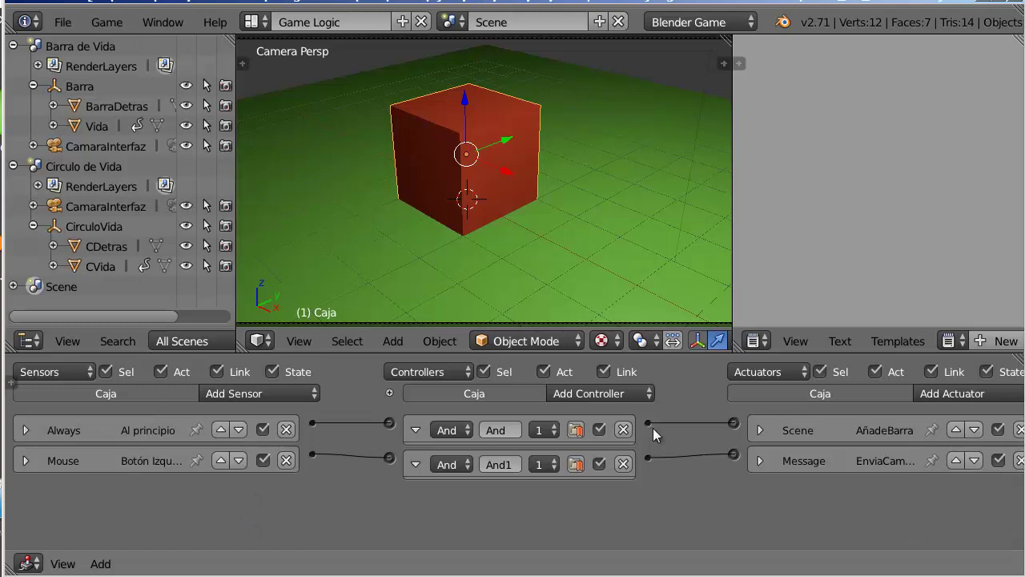
pyautogui.click(759, 431)
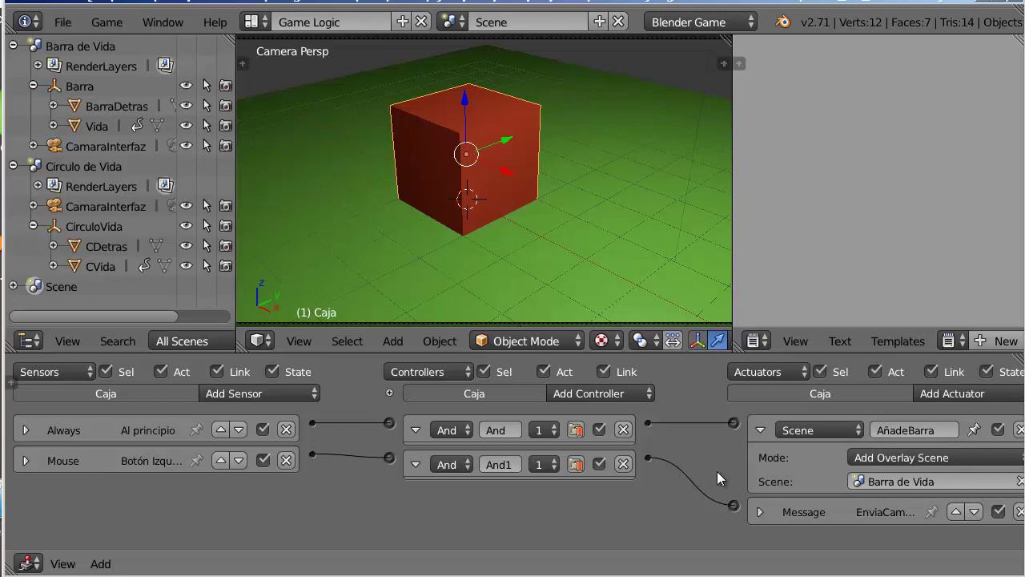
pyautogui.click(761, 428)
pyautogui.click(24, 461)
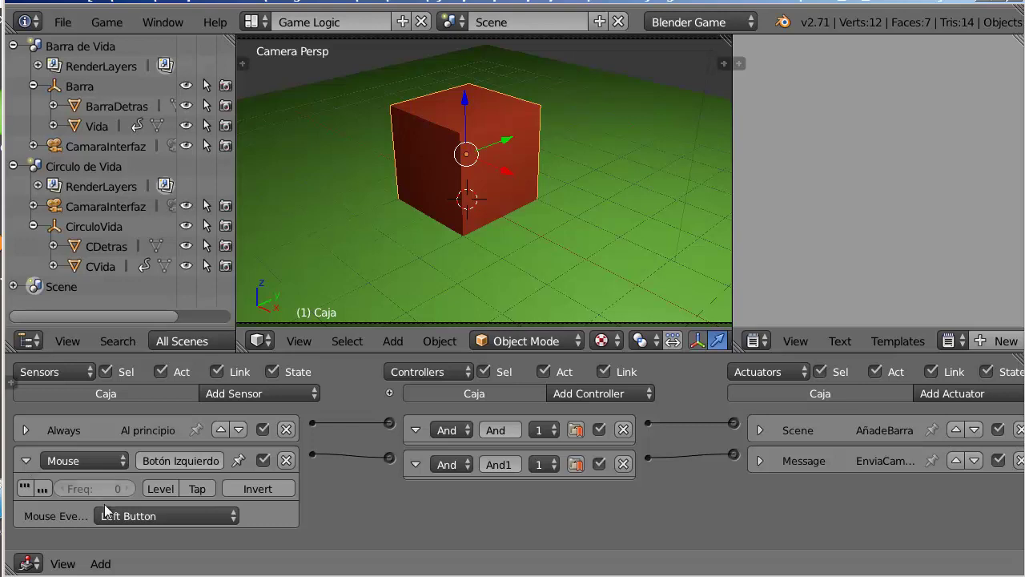
pyautogui.click(761, 461)
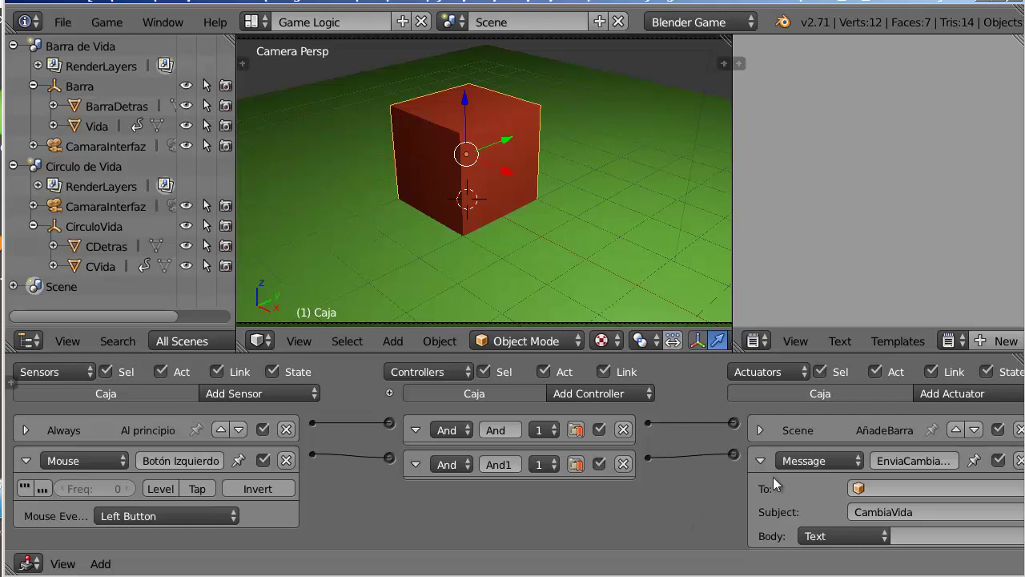
# Set the scene actuator's overlay scene to Circulo de Vida and start the game
pyautogui.click(760, 427)
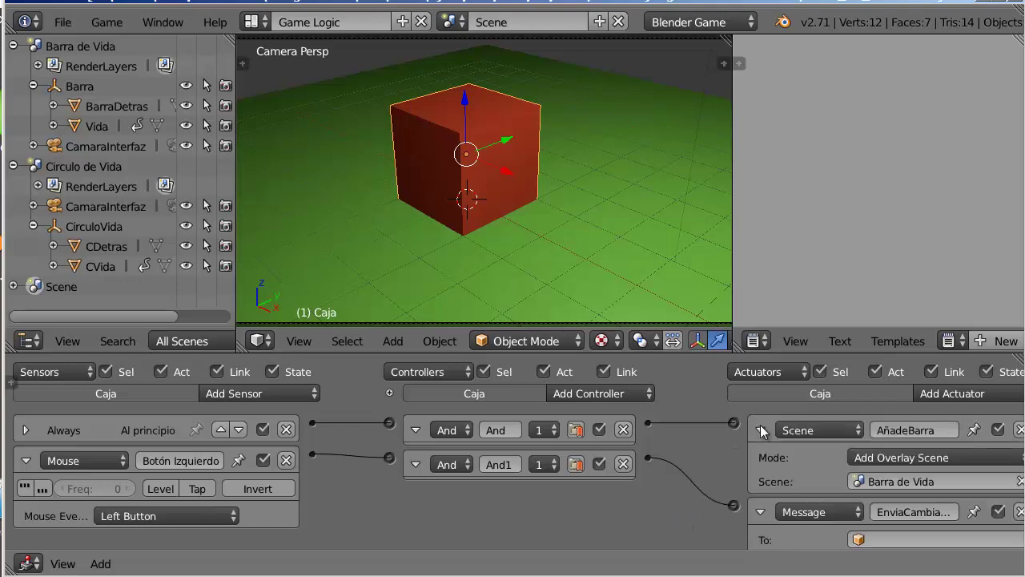
pyautogui.click(941, 483)
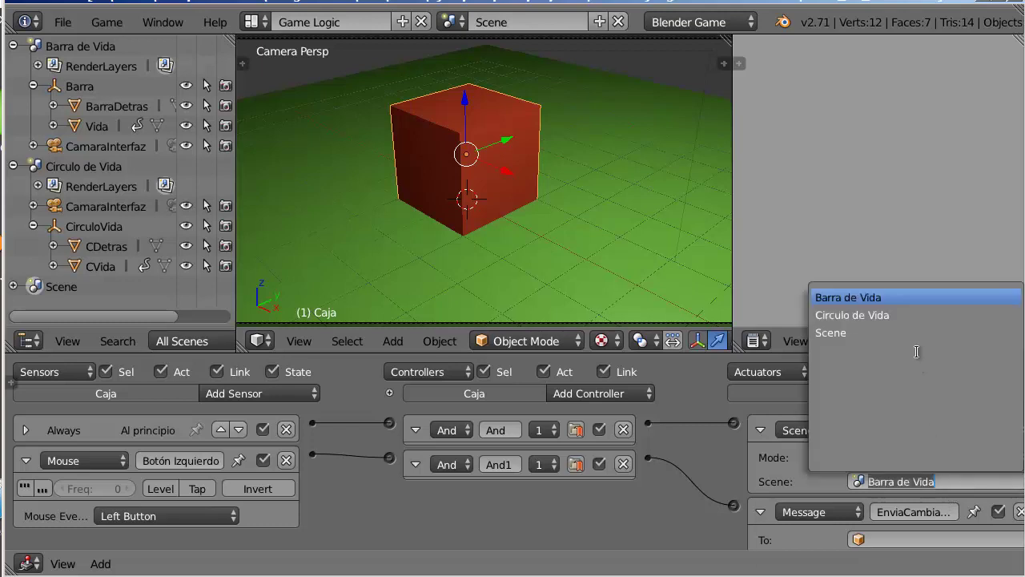
pyautogui.click(913, 315)
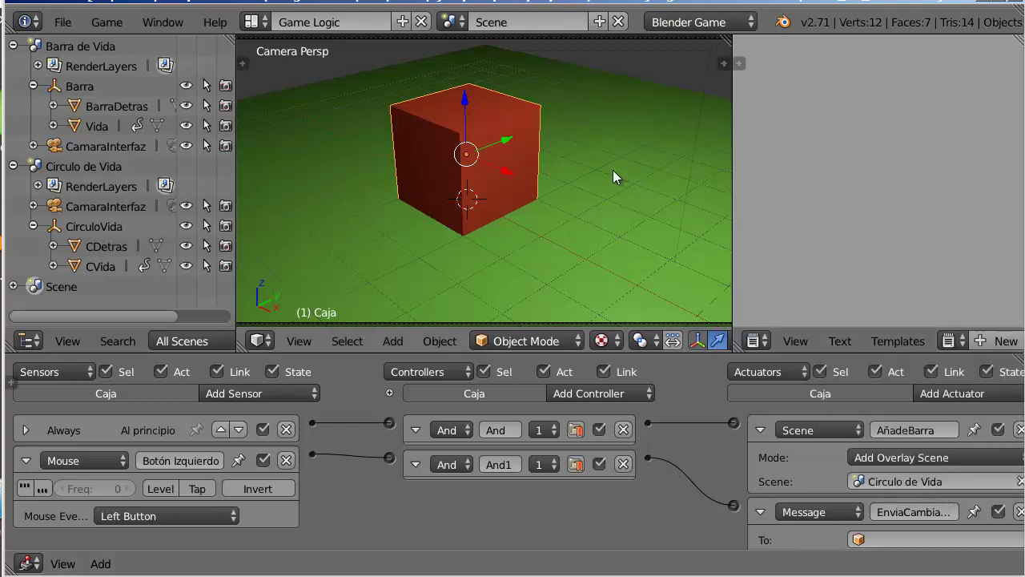
pyautogui.press('p')
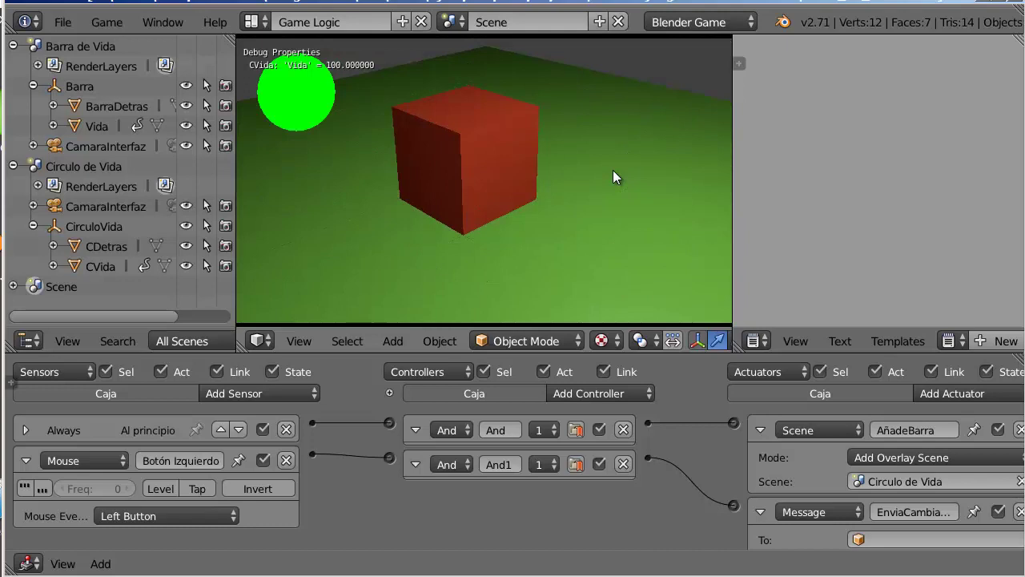
# Click ten times in the game until the health circle turns red, then stop the game
pyautogui.click(613, 170)
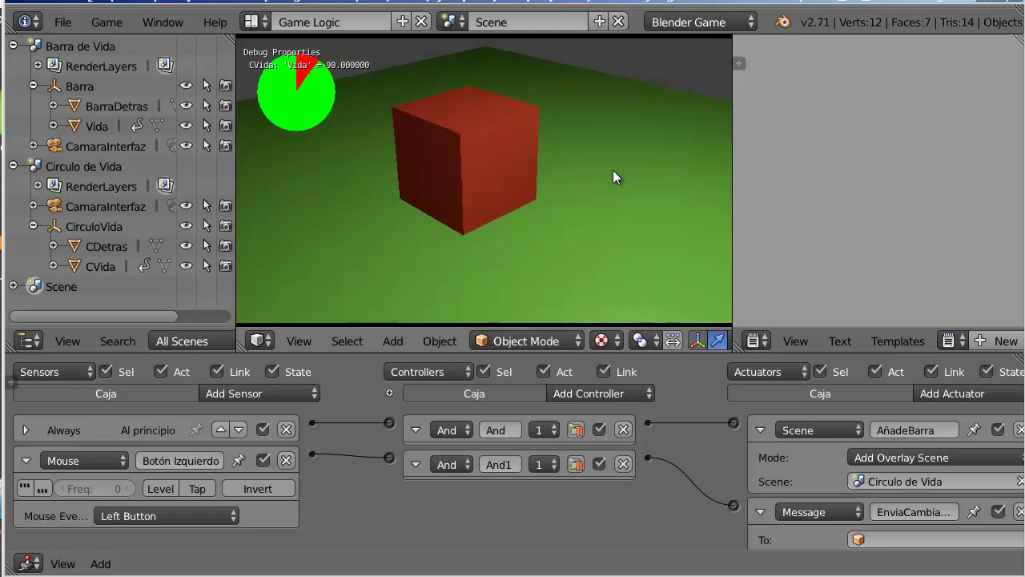
pyautogui.click(613, 170)
pyautogui.click(613, 169)
pyautogui.click(613, 169)
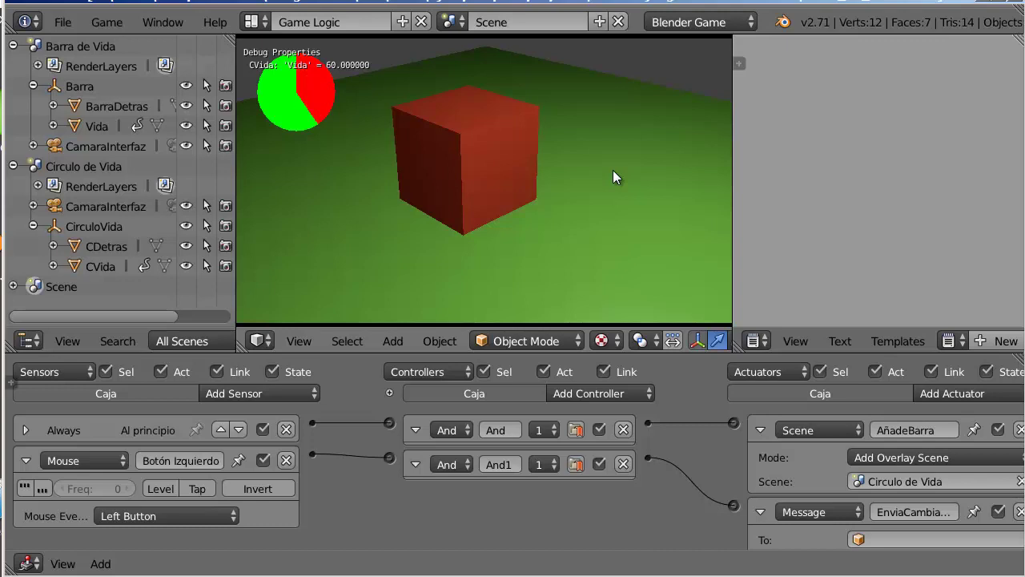
pyautogui.click(613, 169)
pyautogui.click(613, 170)
pyautogui.click(613, 170)
pyautogui.click(613, 170)
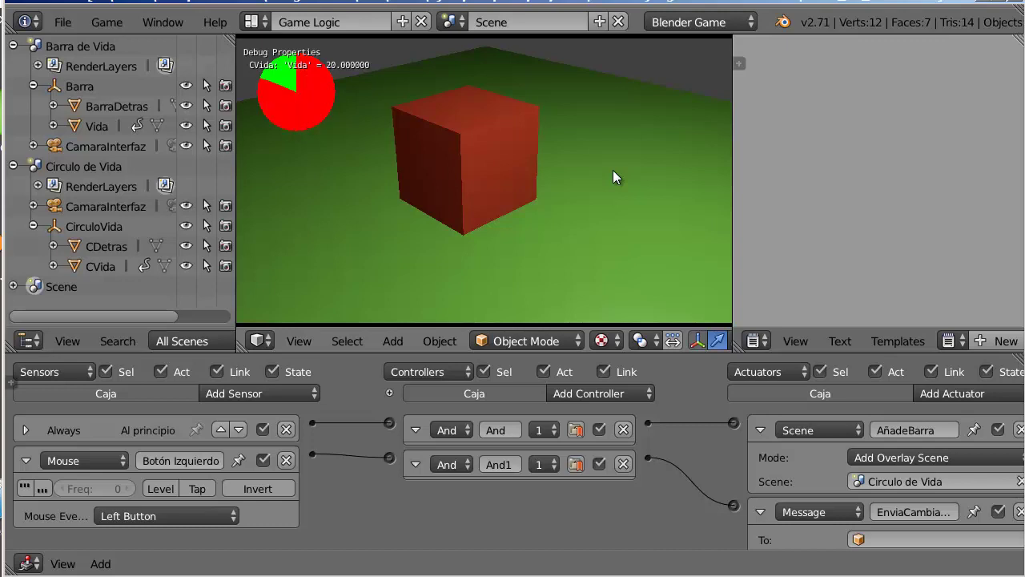
pyautogui.click(613, 176)
pyautogui.click(614, 171)
pyautogui.press('Escape')
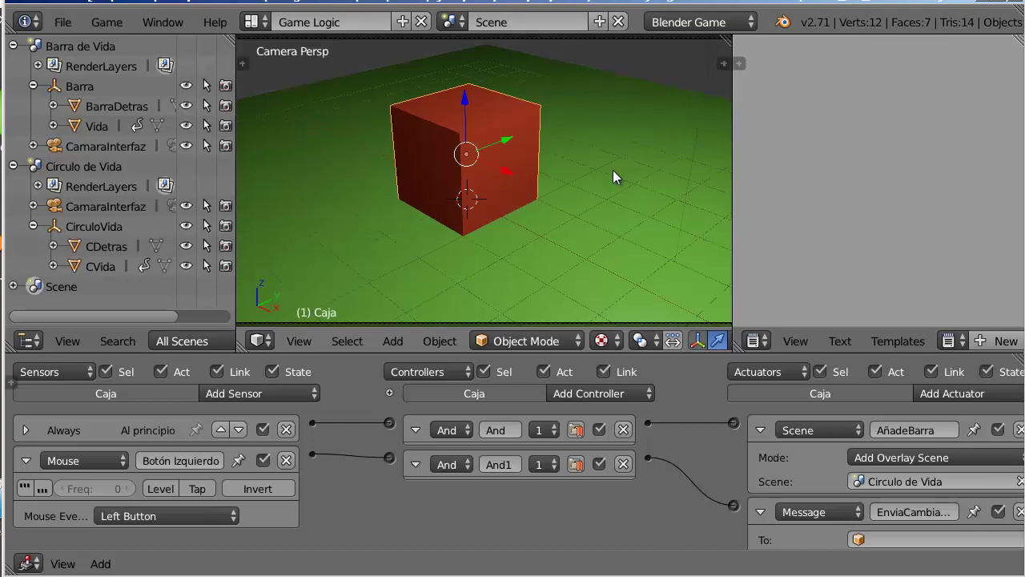
# Switch to the Barra de Vida scene from the header's scene list
pyautogui.click(454, 24)
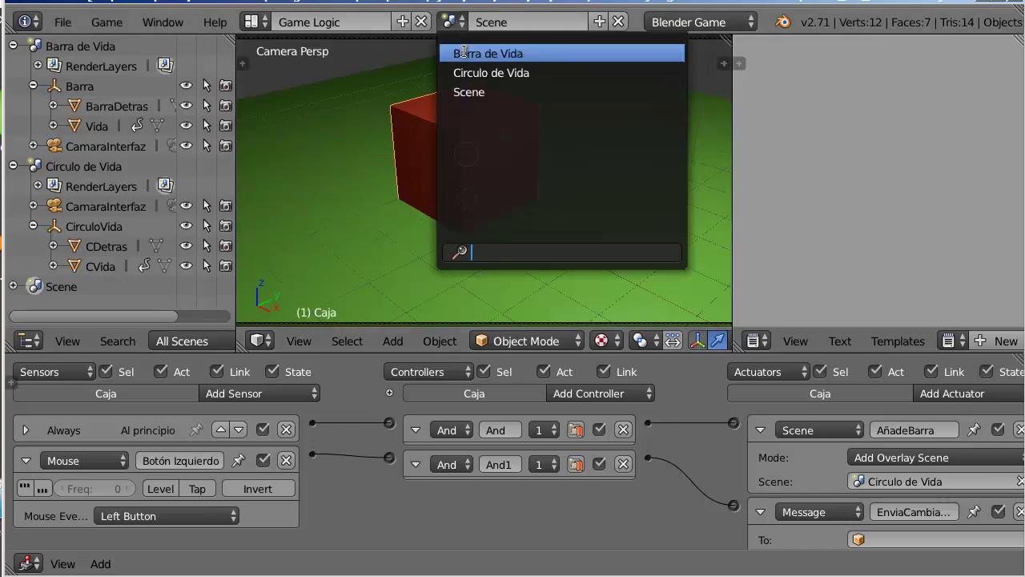
pyautogui.click(465, 53)
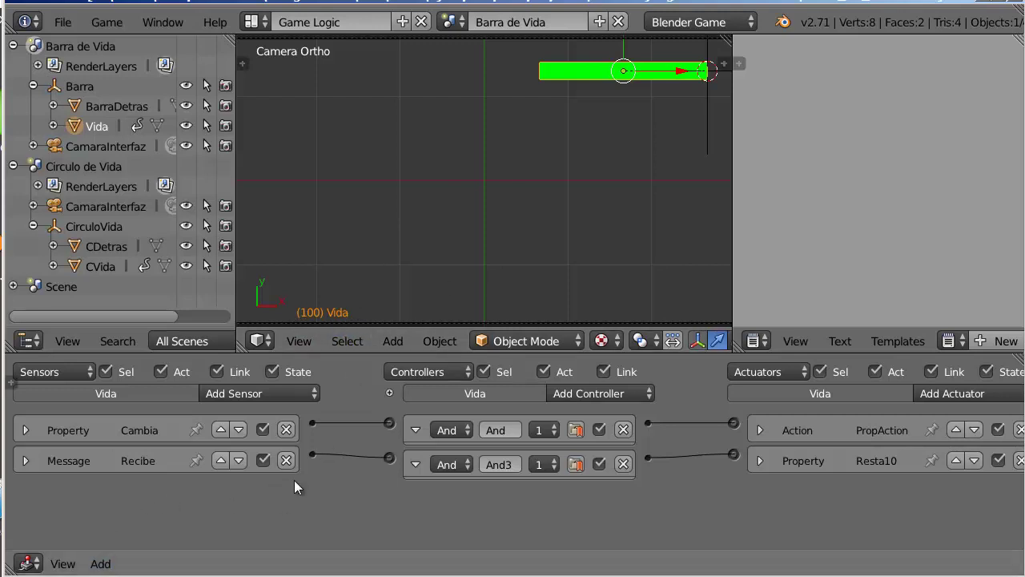
# Check the bar's Vida game property (100.00), then expand the Cambia property sensor
pyautogui.press('n')
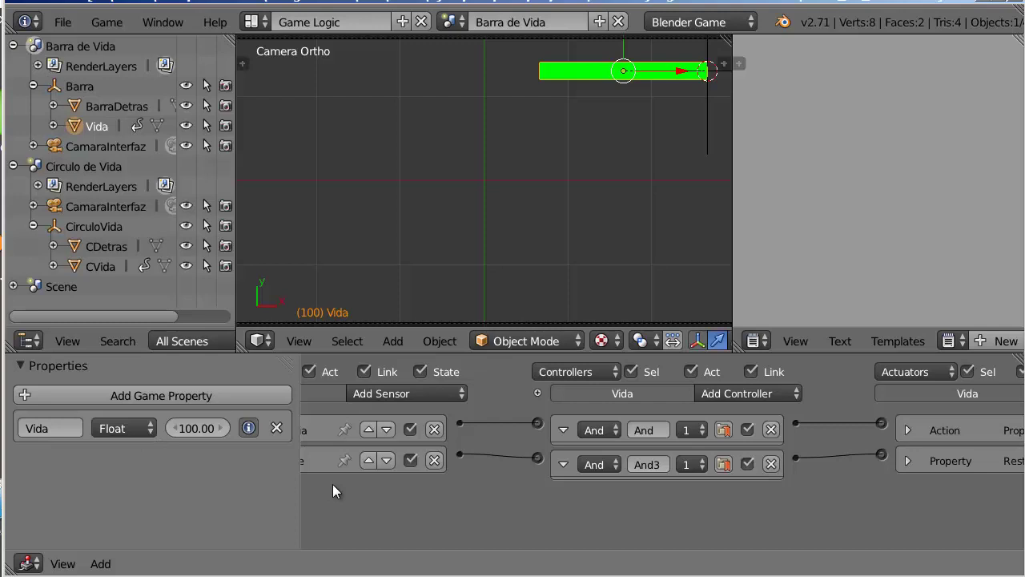
pyautogui.press('n')
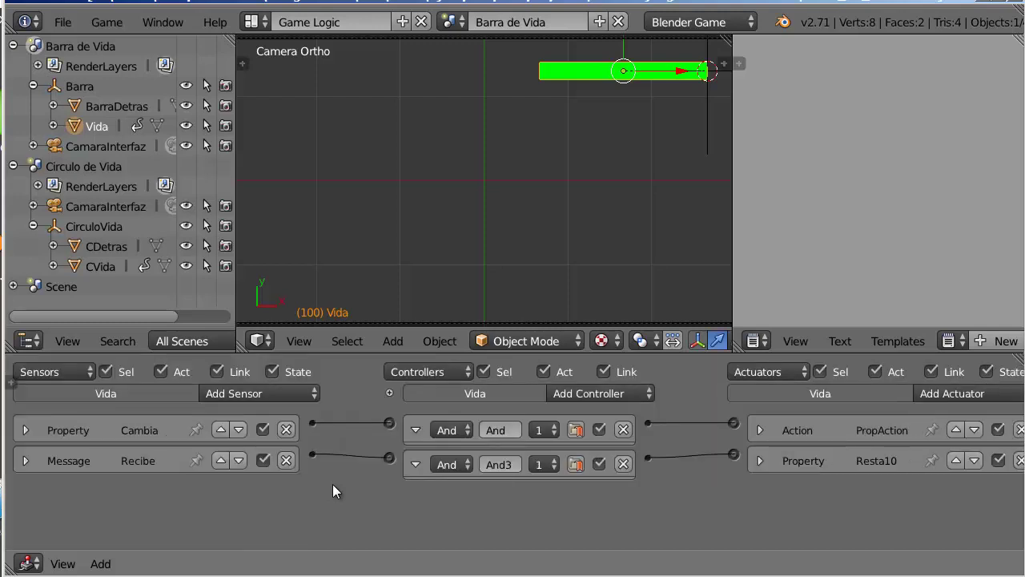
pyautogui.click(27, 430)
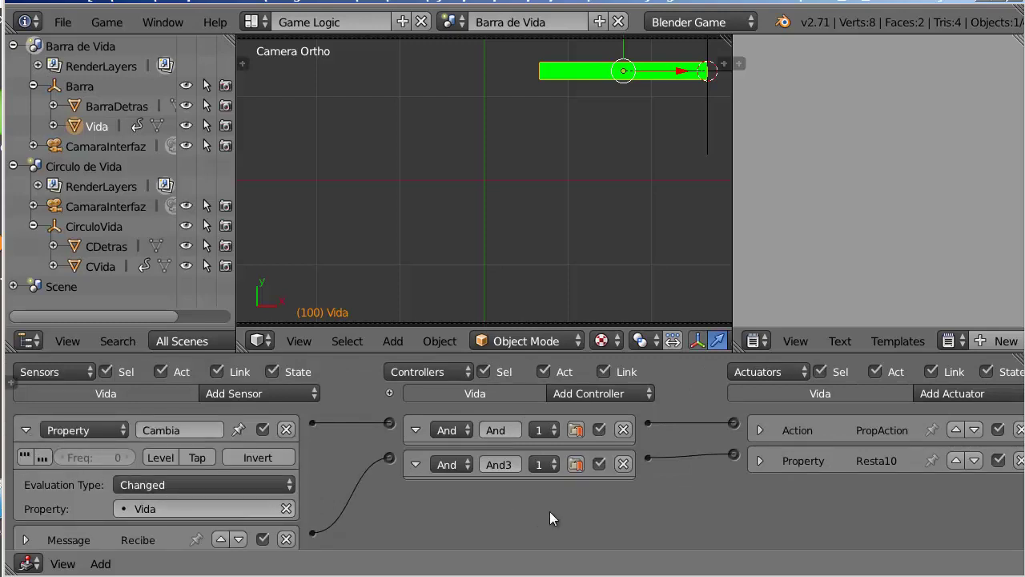
# Inspect the PropAction action actuator's settings, then collapse it
pyautogui.click(760, 430)
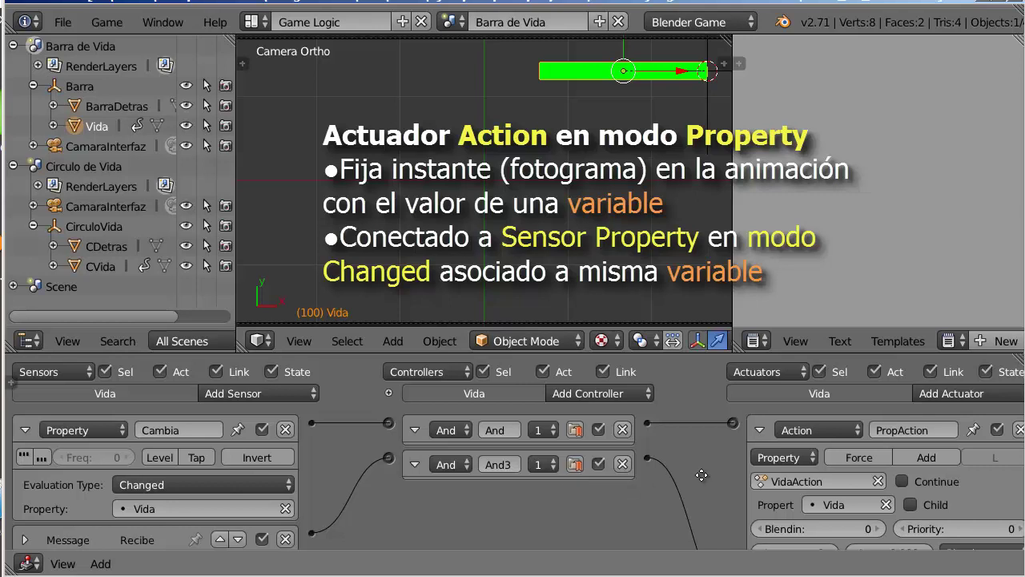
pyautogui.moveTo(698, 475); pyautogui.dragTo(680, 451, button='middle')
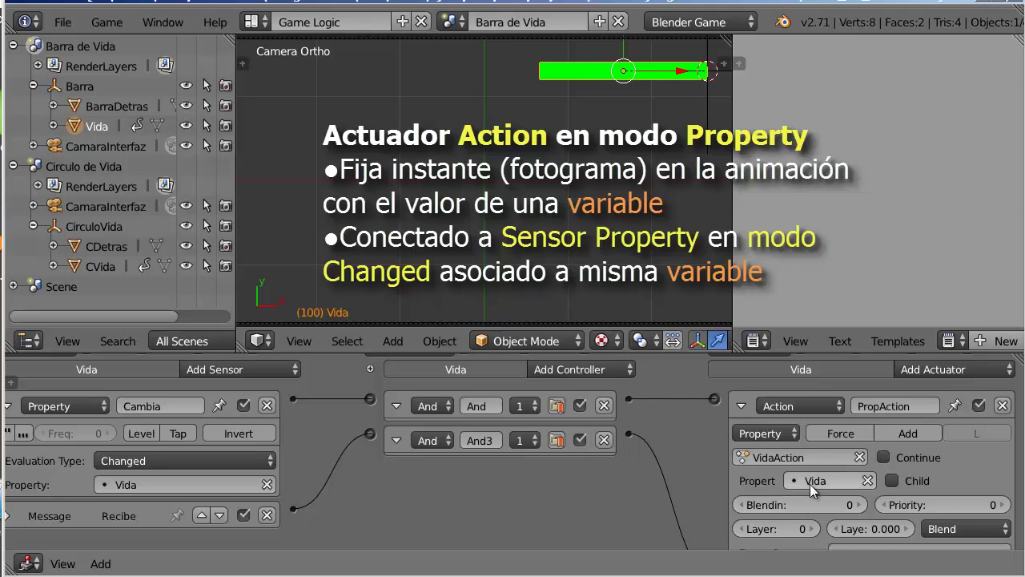
pyautogui.click(741, 406)
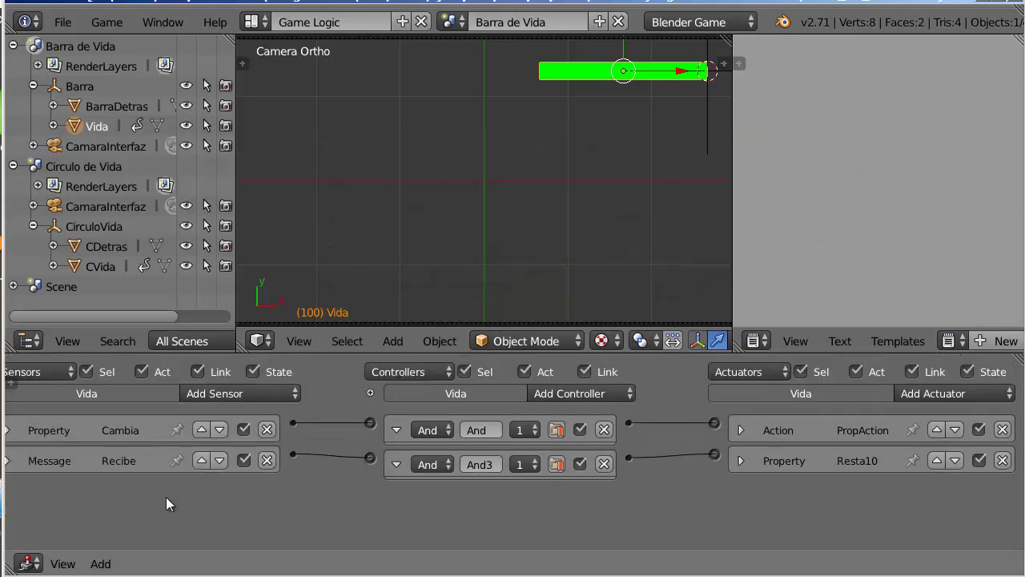
# Inspect the CambiaVida Message sensor and Resta10 actuator adding -10, then list screen layouts
pyautogui.click(21, 461)
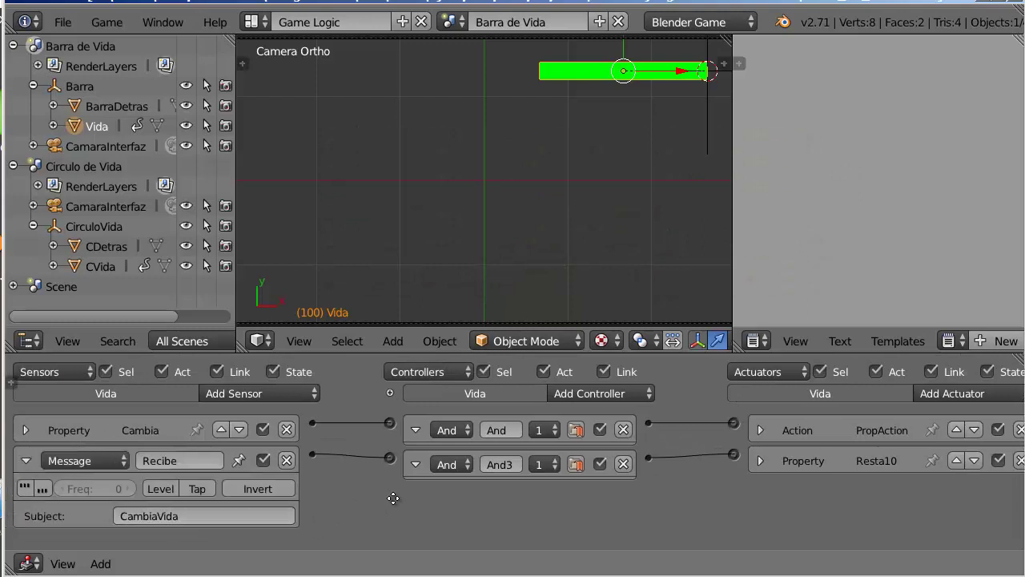
pyautogui.click(754, 462)
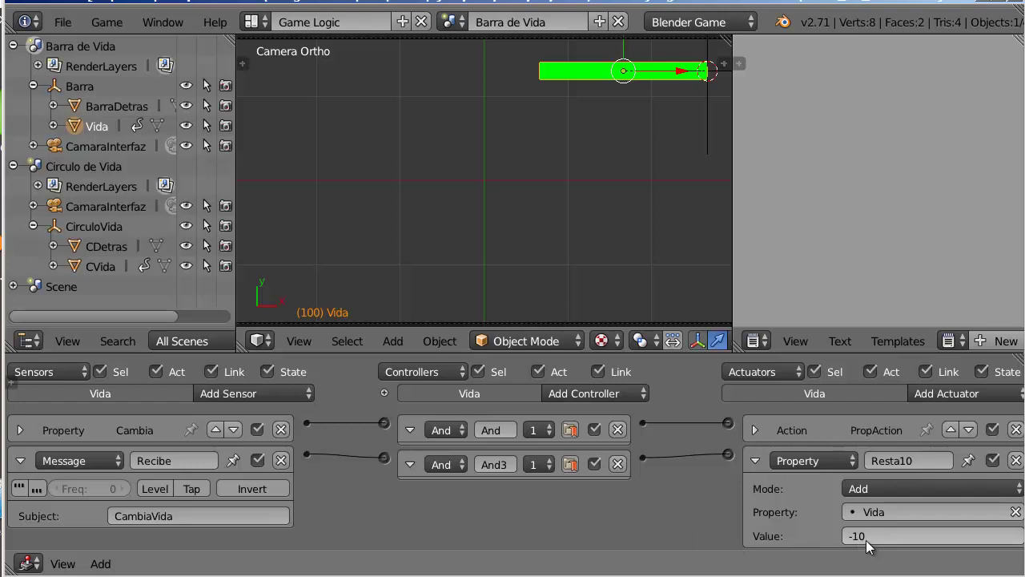
pyautogui.click(759, 462)
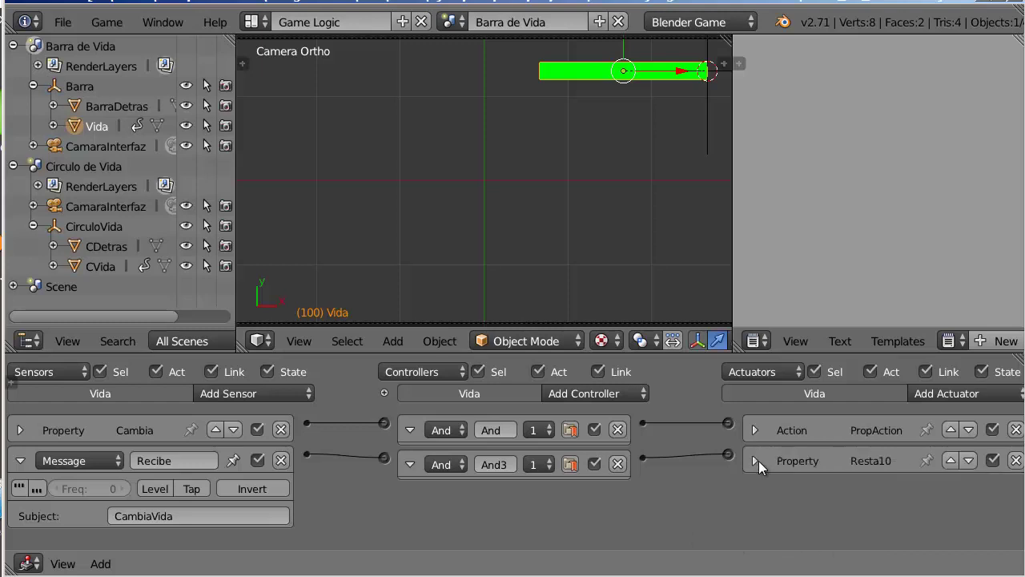
pyautogui.click(759, 462)
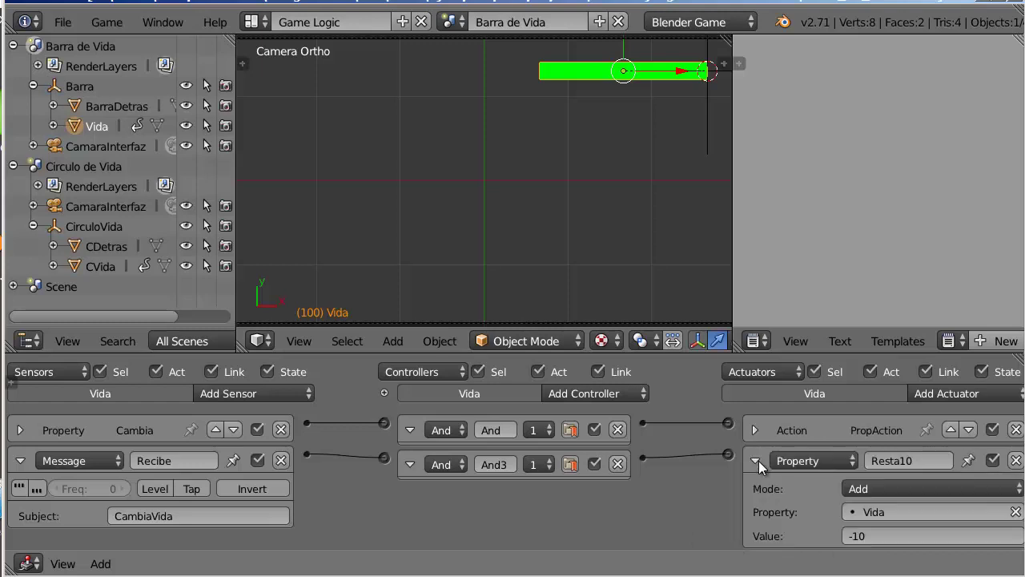
pyautogui.click(255, 21)
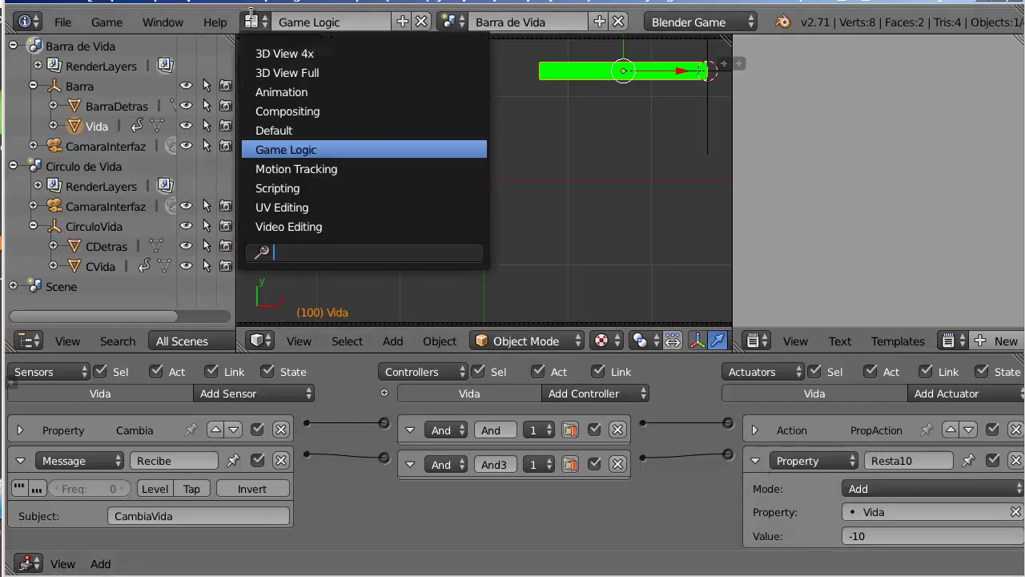
# Use the Animation layout, expand LocScale channels, and scrub VidaAction's keyframes
pyautogui.click(272, 91)
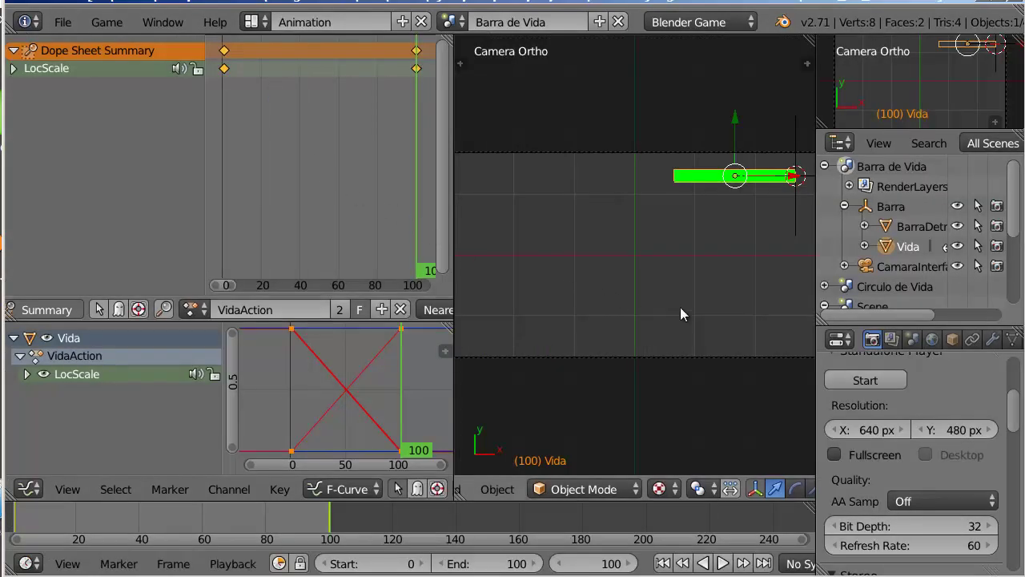
pyautogui.click(12, 68)
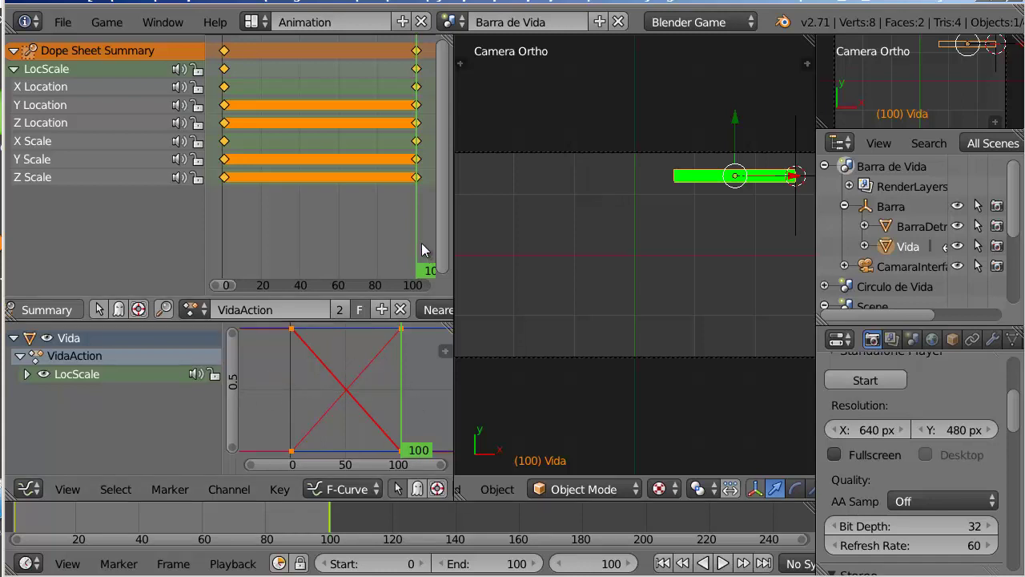
pyautogui.moveTo(413, 243)
pyautogui.mouseDown()
pyautogui.moveTo(243, 244)
pyautogui.moveTo(391, 269)
pyautogui.moveTo(295, 270)
pyautogui.moveTo(415, 276)
pyautogui.moveTo(229, 290)
pyautogui.moveTo(428, 284)
pyautogui.moveTo(416, 290)
pyautogui.moveTo(226, 287)
pyautogui.moveTo(414, 287)
pyautogui.mouseUp()
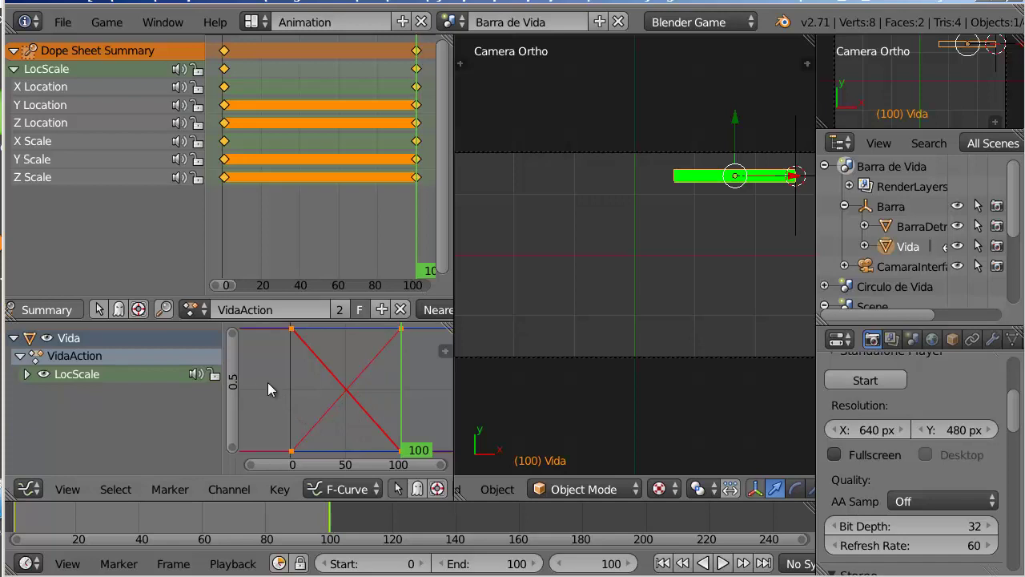
pyautogui.press('t')
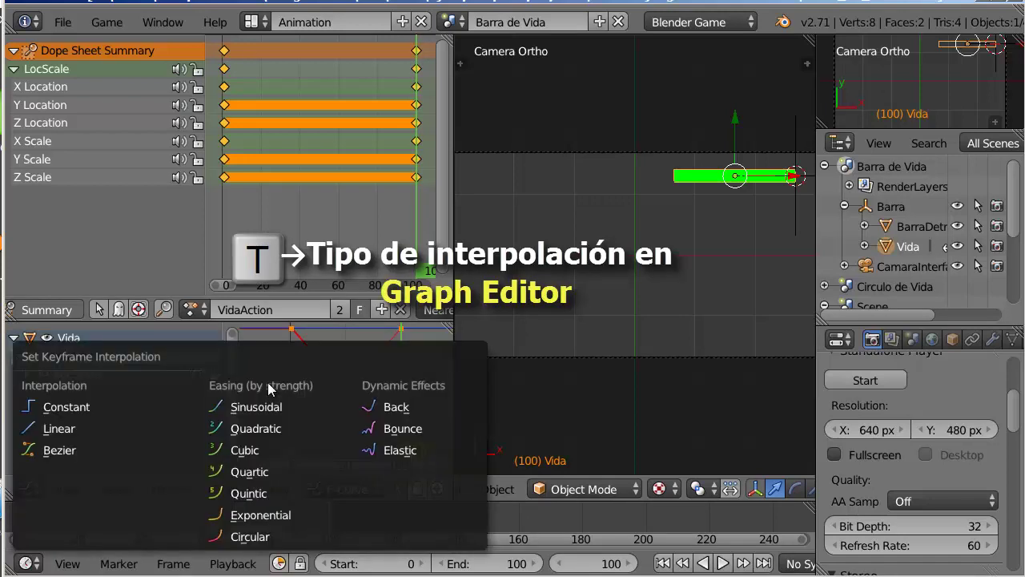
pyautogui.click(130, 450)
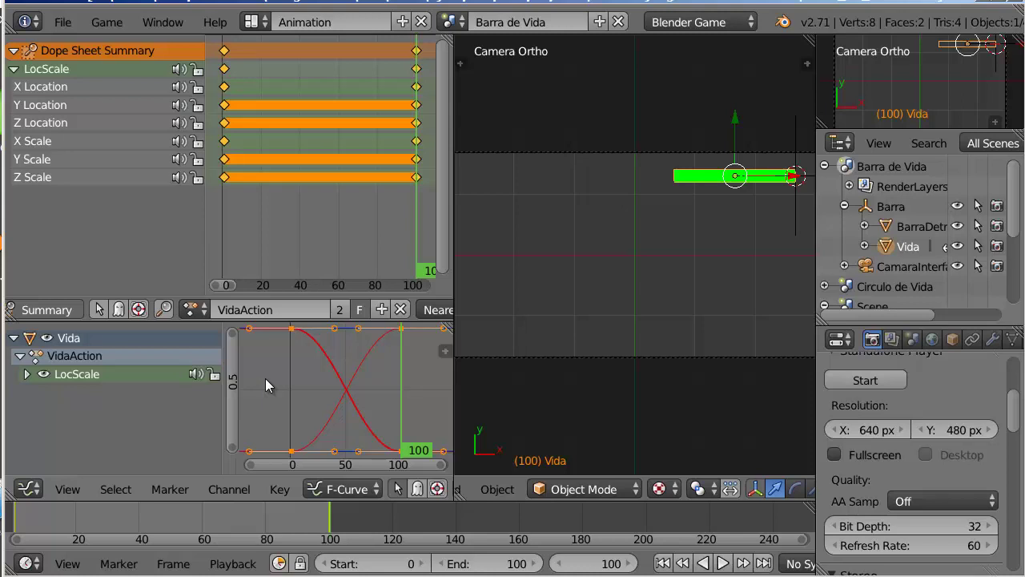
pyautogui.press('t')
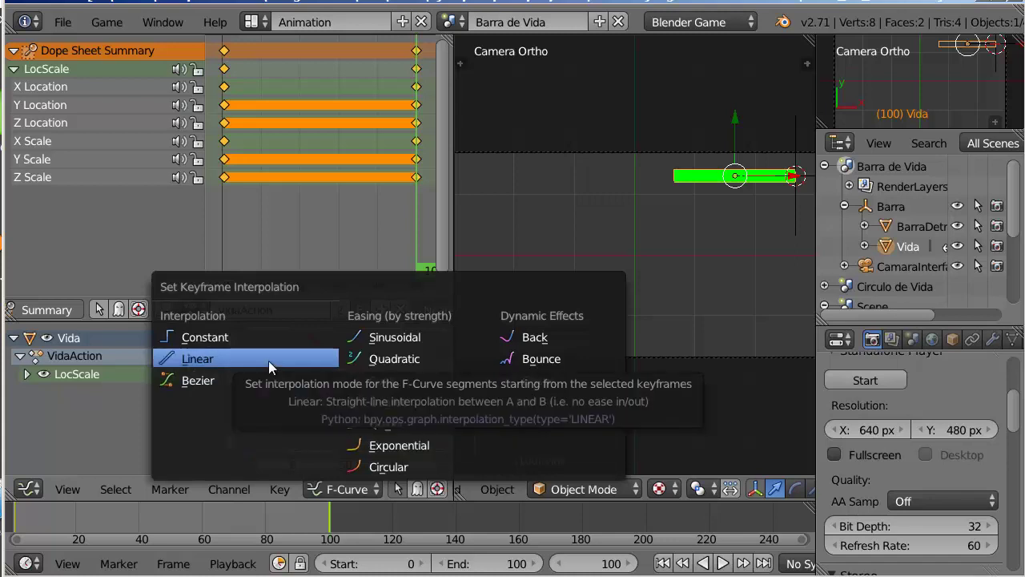
pyautogui.click(269, 361)
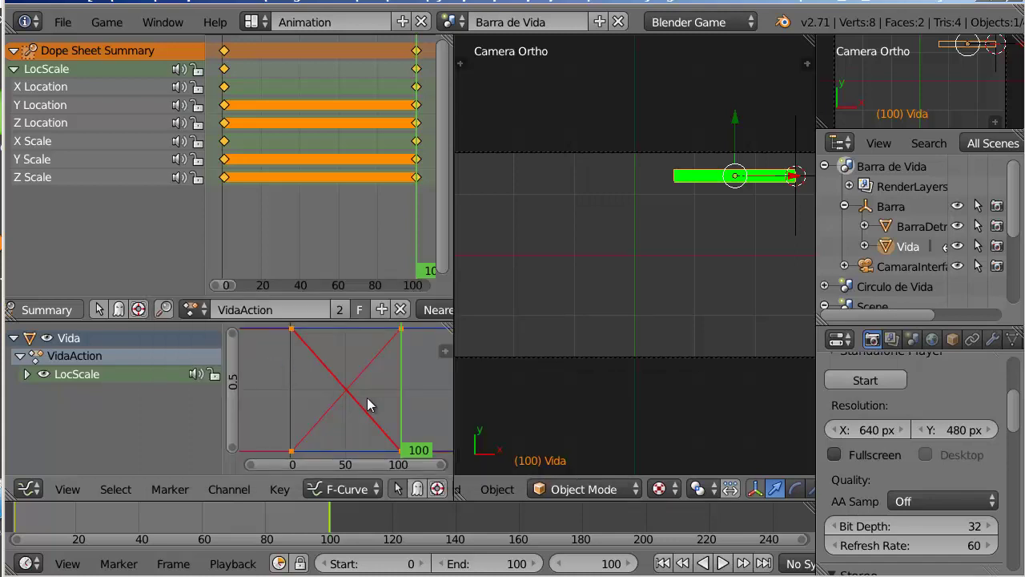
# Orbit to a perspective view of the health bar and scrub its shrinking animation
pyautogui.moveTo(620, 187)
pyautogui.mouseDown(button='middle')
pyautogui.moveTo(617, 244)
pyautogui.moveTo(669, 236)
pyautogui.mouseUp(button='middle')
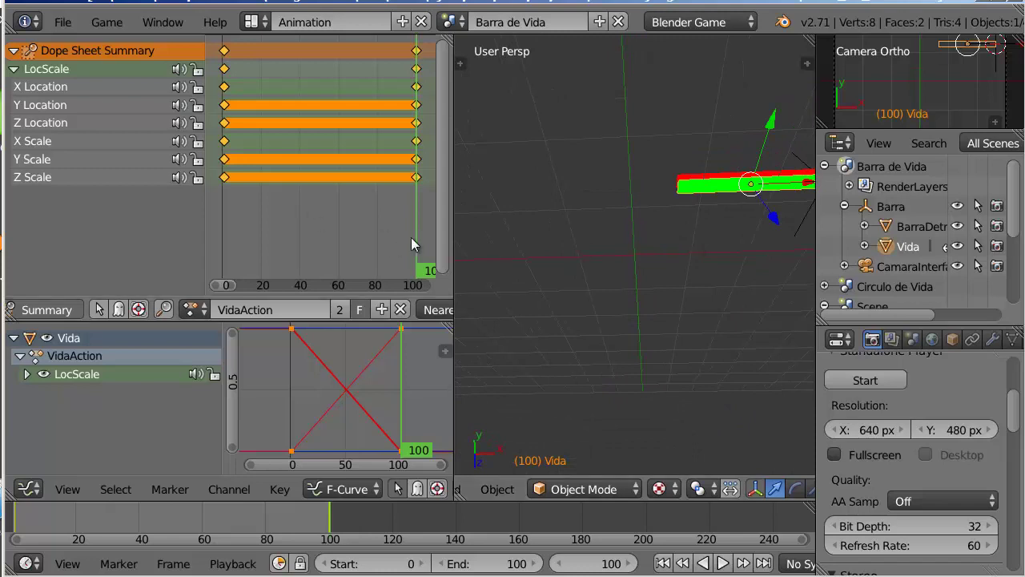
pyautogui.moveTo(419, 222); pyautogui.dragTo(355, 229)
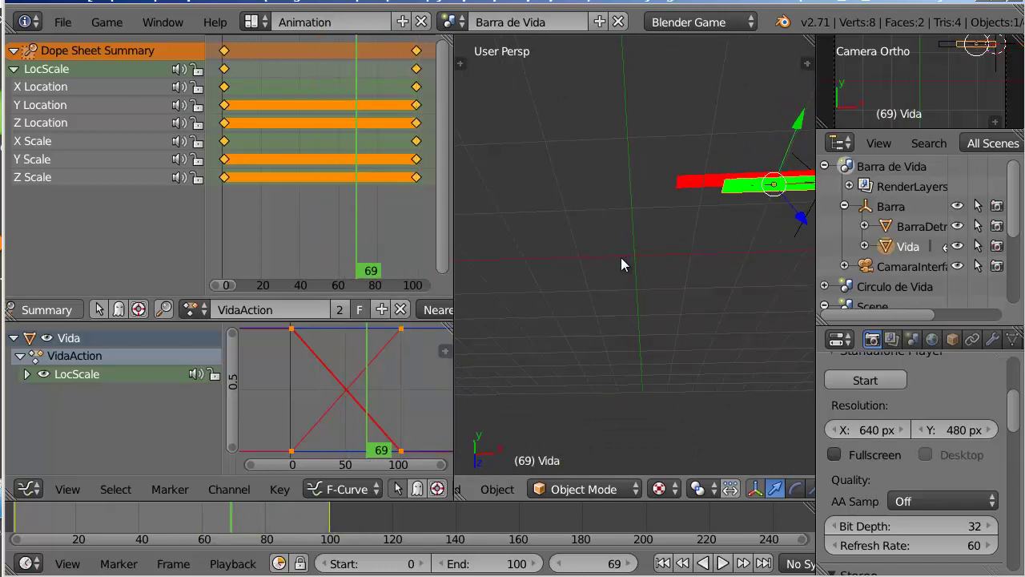
pyautogui.moveTo(627, 254); pyautogui.dragTo(550, 262, button='middle')
pyautogui.moveTo(351, 177)
pyautogui.mouseDown()
pyautogui.moveTo(292, 175)
pyautogui.moveTo(374, 182)
pyautogui.moveTo(304, 189)
pyautogui.moveTo(416, 187)
pyautogui.mouseUp()
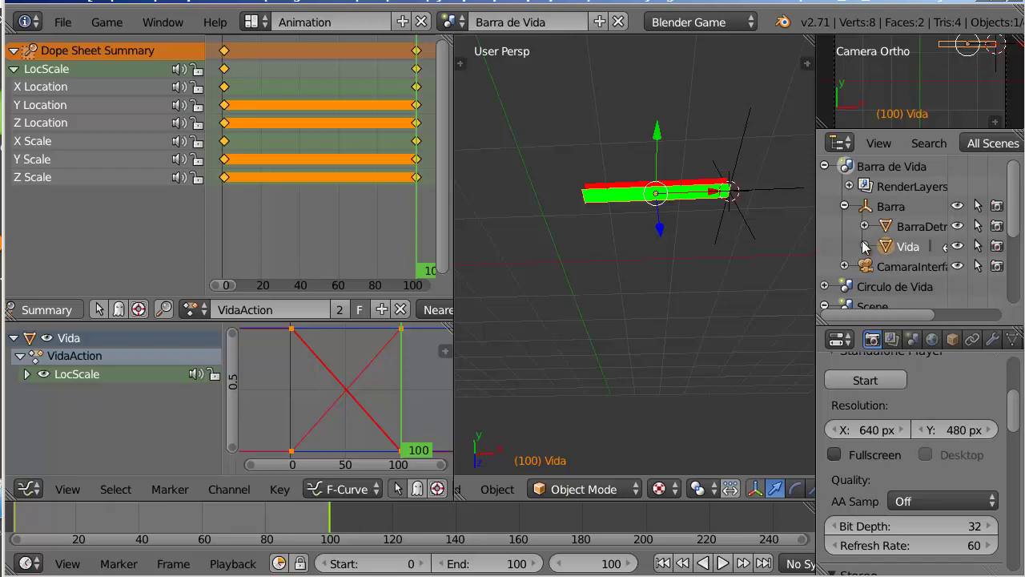
# Select Barra, view through the camera without moving it, then switch to Circulo de Vida
pyautogui.click(890, 208)
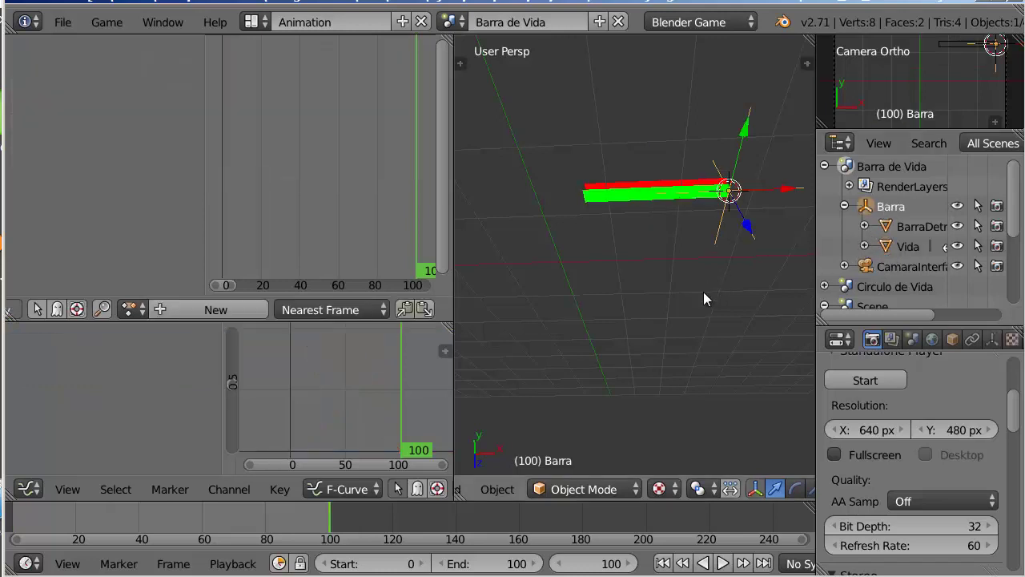
pyautogui.press('KP_0')
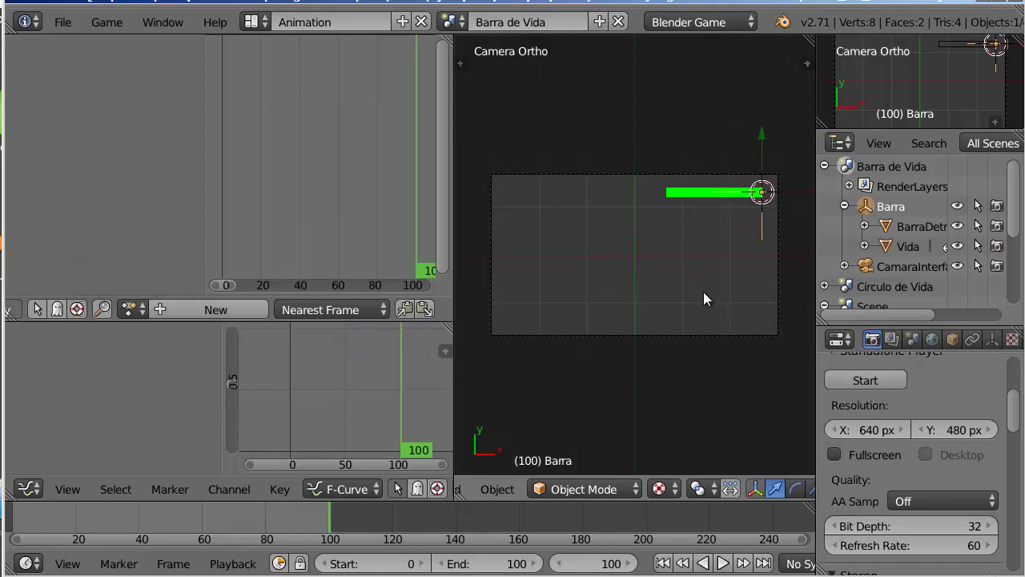
pyautogui.press('g')
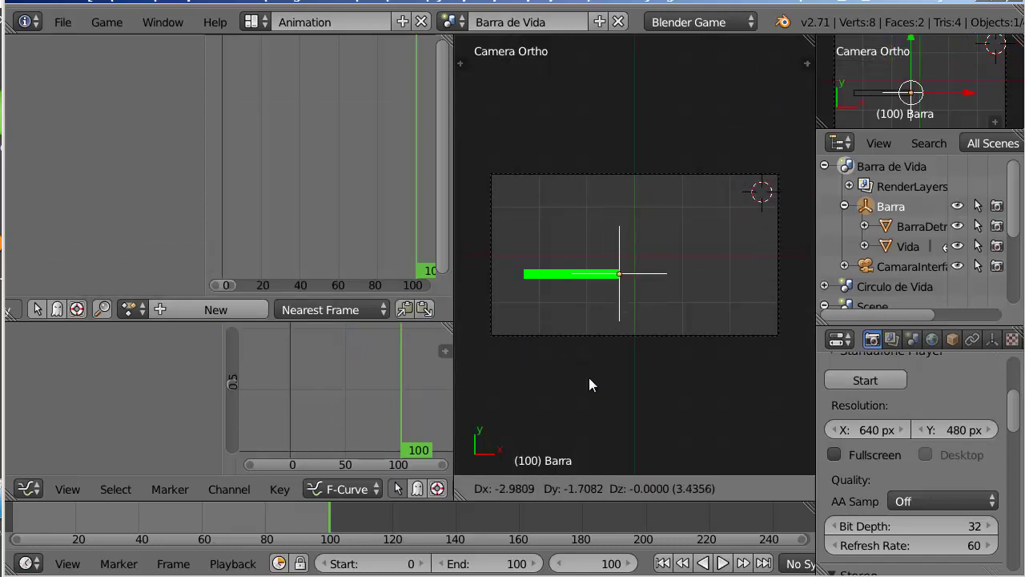
pyautogui.rightClick(567, 352)
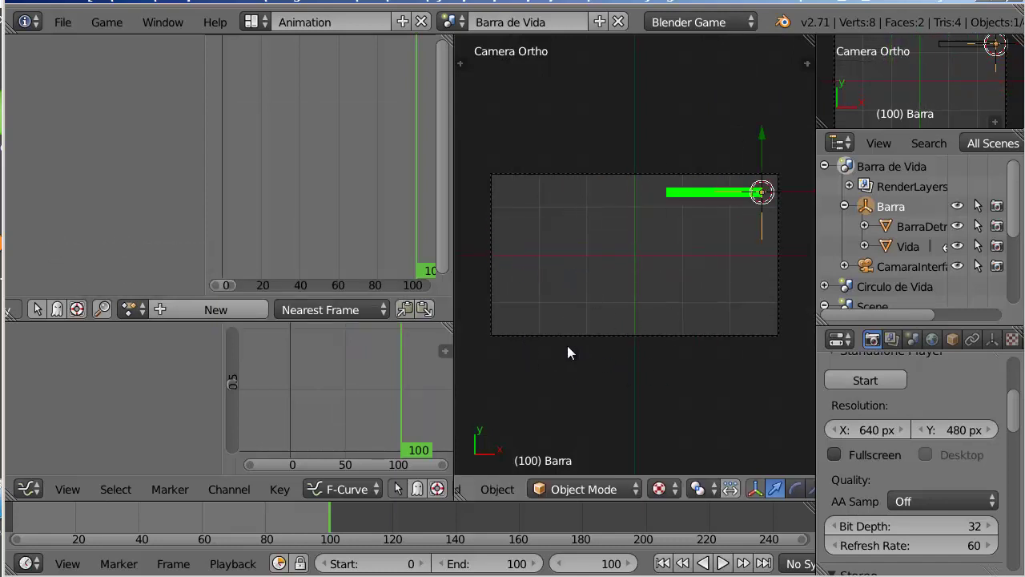
pyautogui.click(449, 22)
pyautogui.click(465, 73)
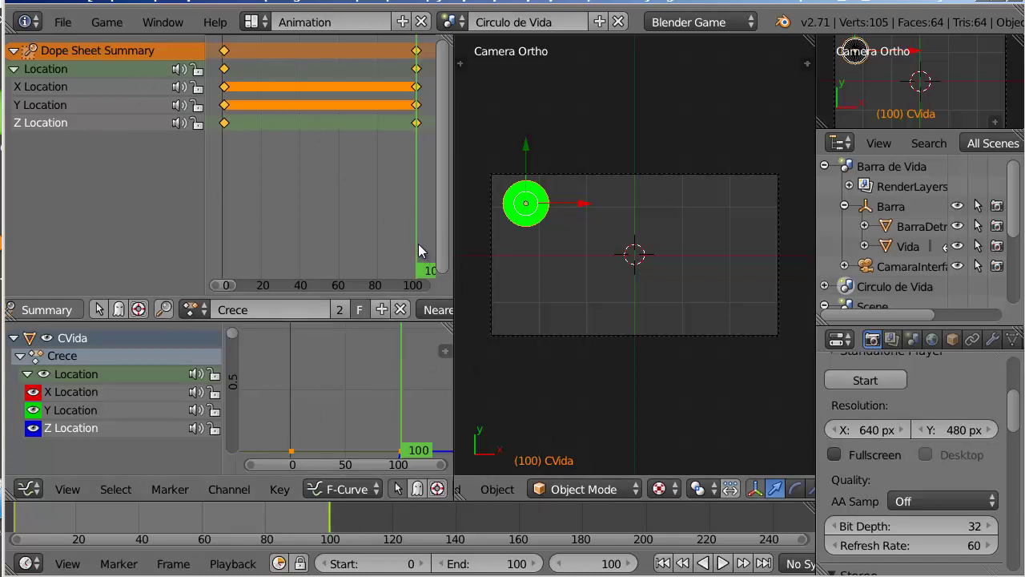
# Fit the Crece curve in the Graph Editor, scrub its frames, and scroll the Outliner
pyautogui.press('Home')
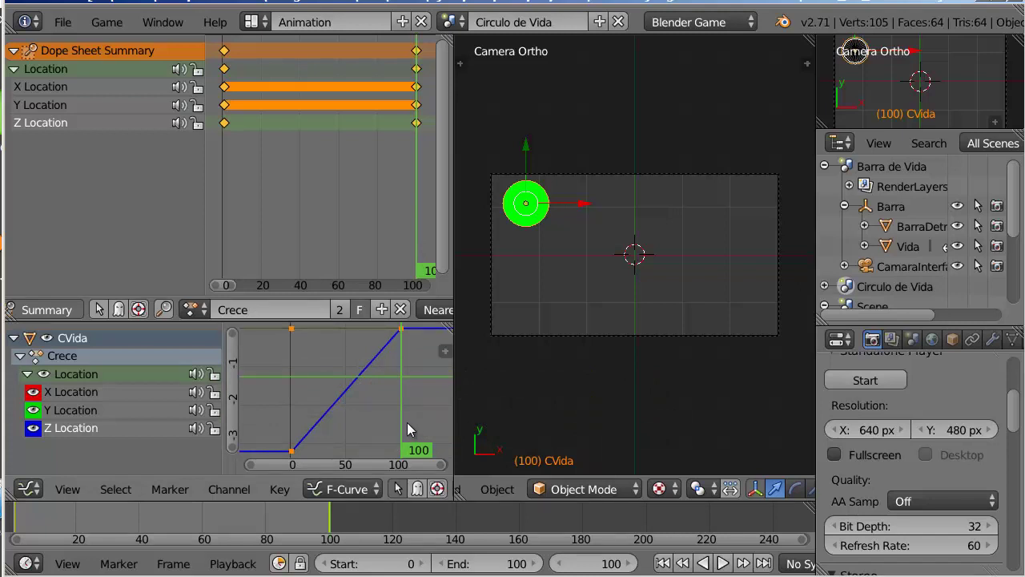
pyautogui.moveTo(407, 423)
pyautogui.mouseDown()
pyautogui.moveTo(298, 434)
pyautogui.moveTo(372, 439)
pyautogui.moveTo(291, 443)
pyautogui.moveTo(400, 443)
pyautogui.mouseUp()
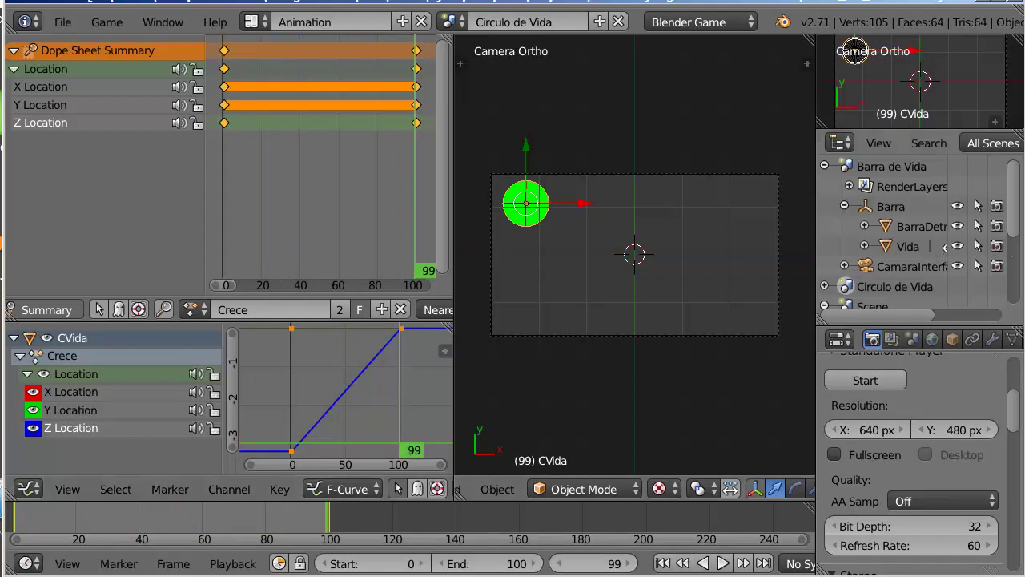
pyautogui.scroll(-3, 921, 233)
pyautogui.scroll(-2, 881, 216)
pyautogui.click(825, 195)
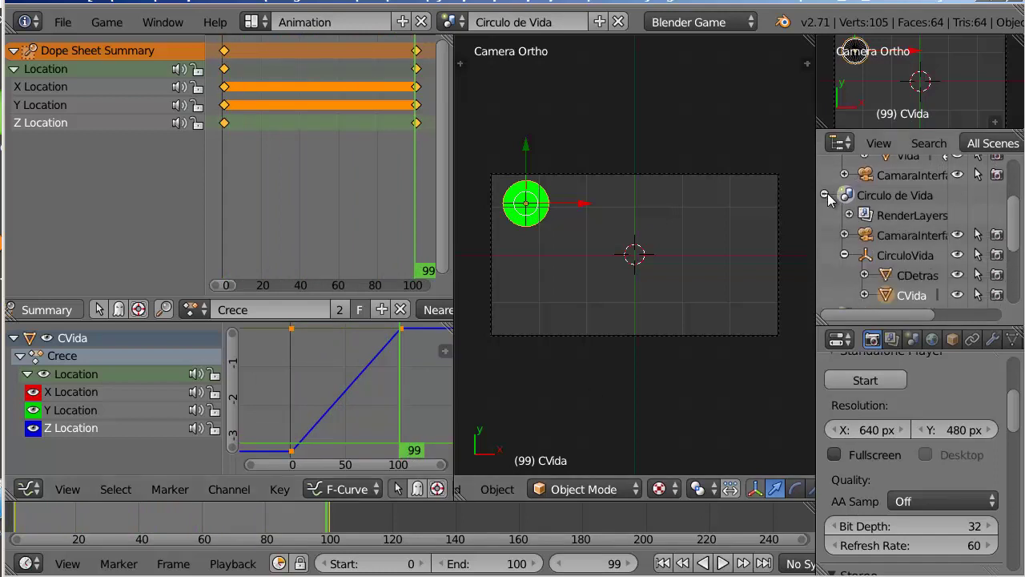
pyautogui.click(888, 256)
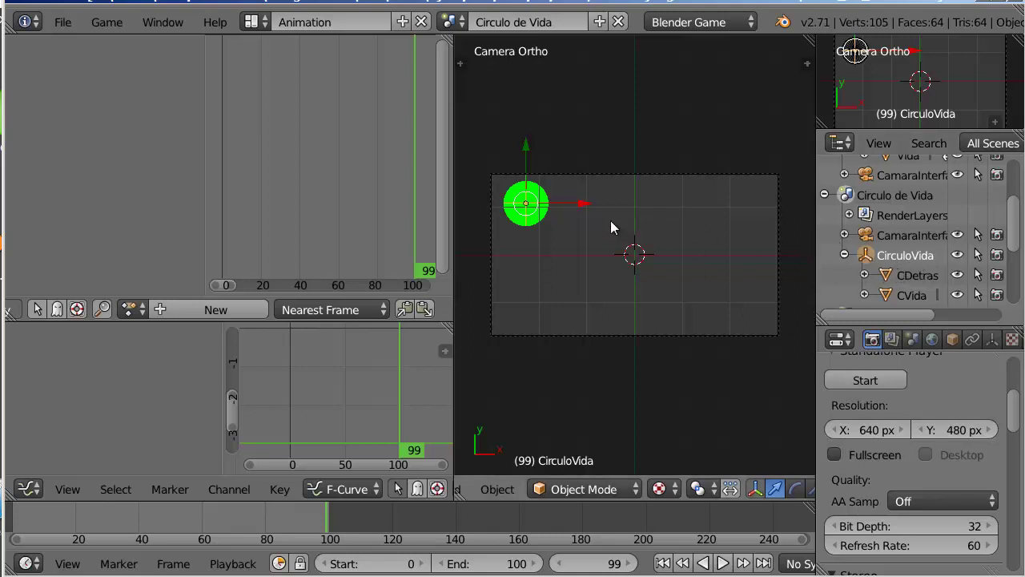
pyautogui.press('g')
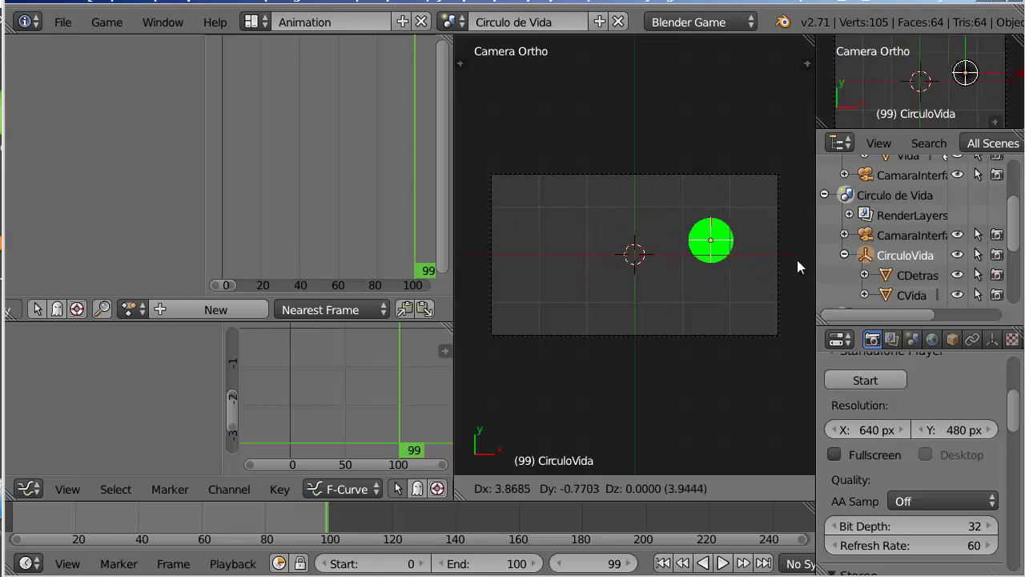
pyautogui.press('Escape')
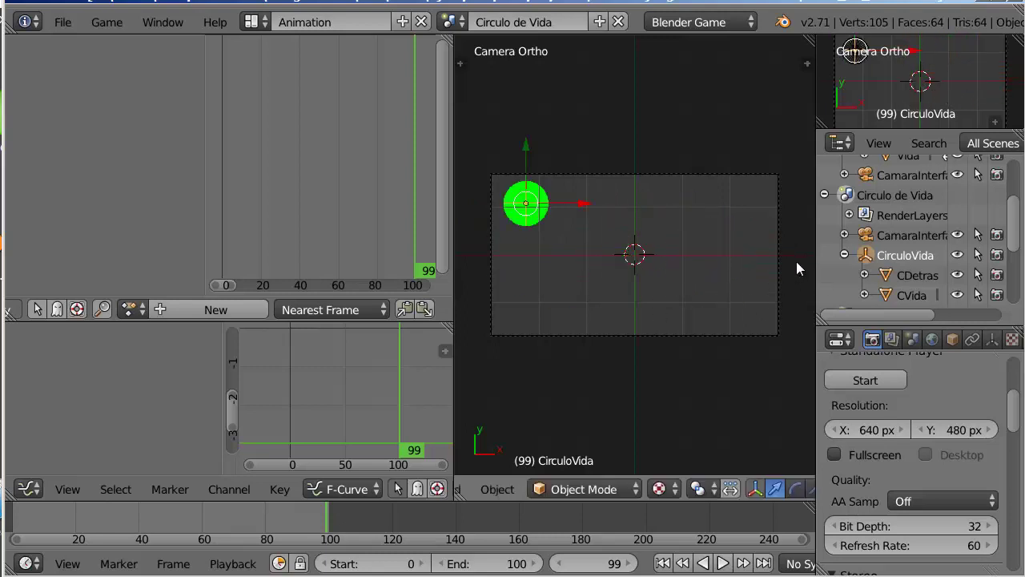